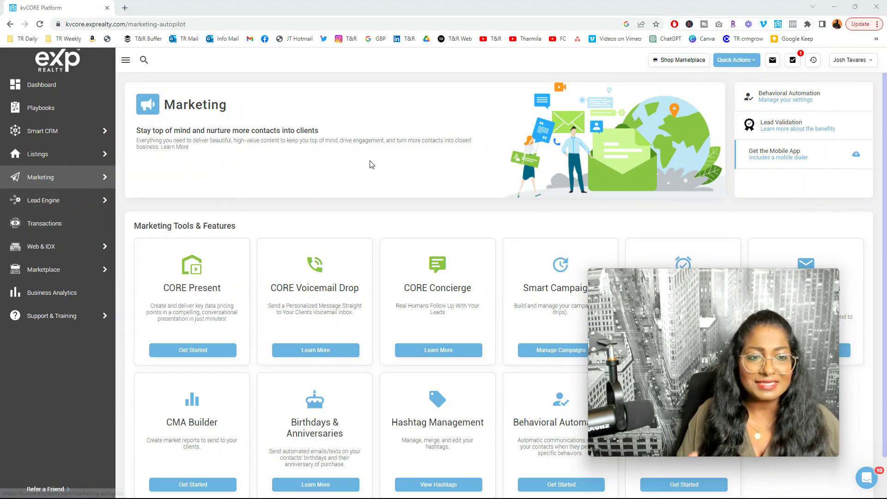
Open Manage Campaigns on the Smart Campaigns card to list campaigns like Annual Holiday Message
{"action": "scroll", "coordinate": [370, 165], "scroll_direction": "down", "scroll_amount": 1}
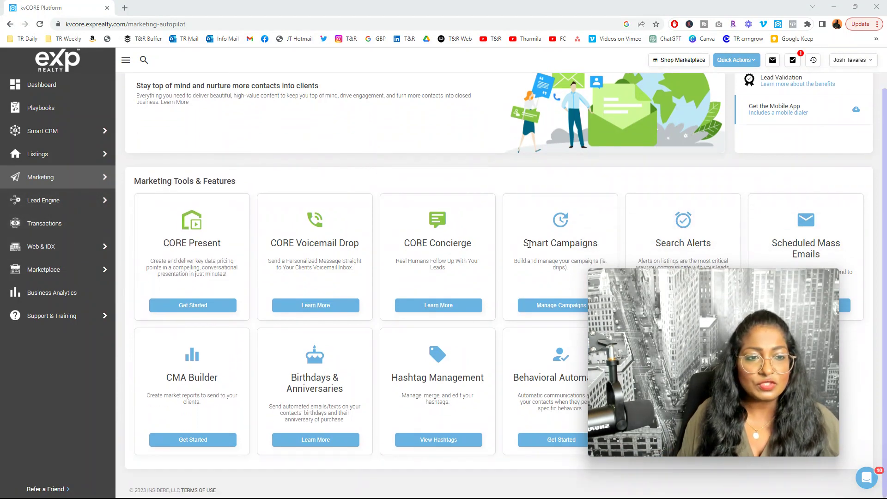
{"action": "mouse_move", "coordinate": [631, 356]}
{"action": "left_mouse_down"}
{"action": "mouse_move", "coordinate": [19, 339]}
{"action": "mouse_move", "coordinate": [90, 349]}
{"action": "left_mouse_up"}
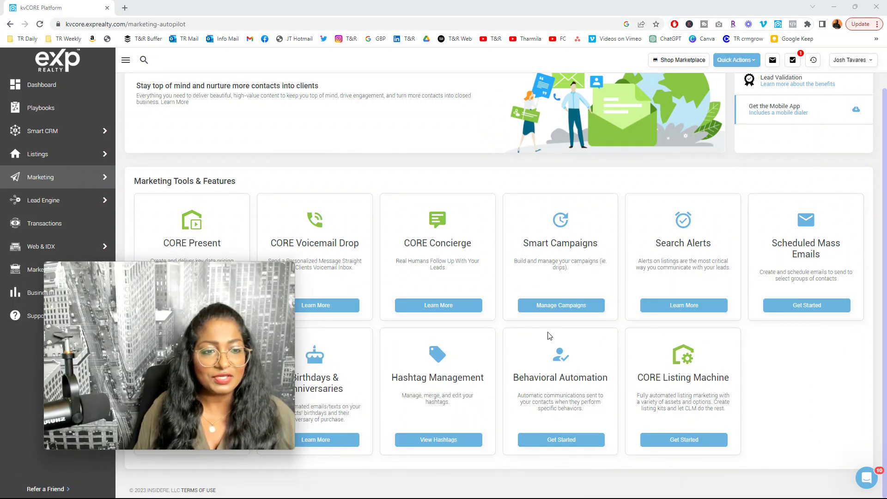
{"action": "left_click", "coordinate": [548, 307]}
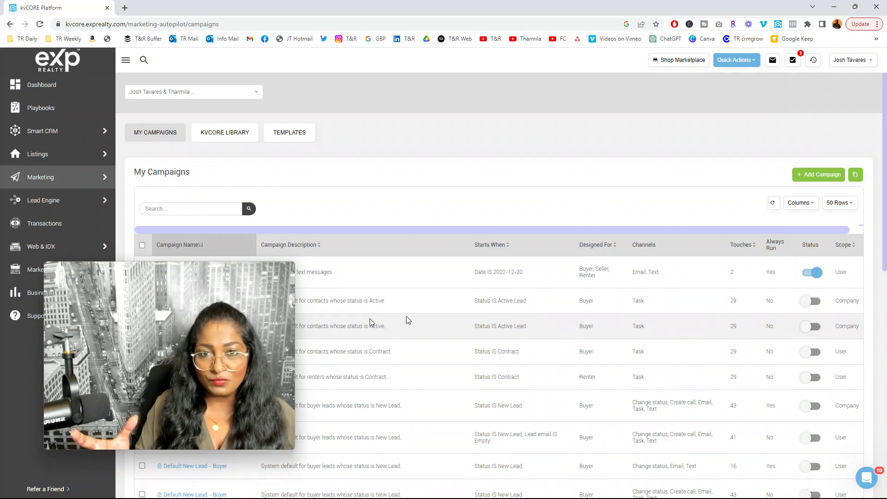
{"action": "left_click_drag", "start_coordinate": [237, 300], "coordinate": [823, 210]}
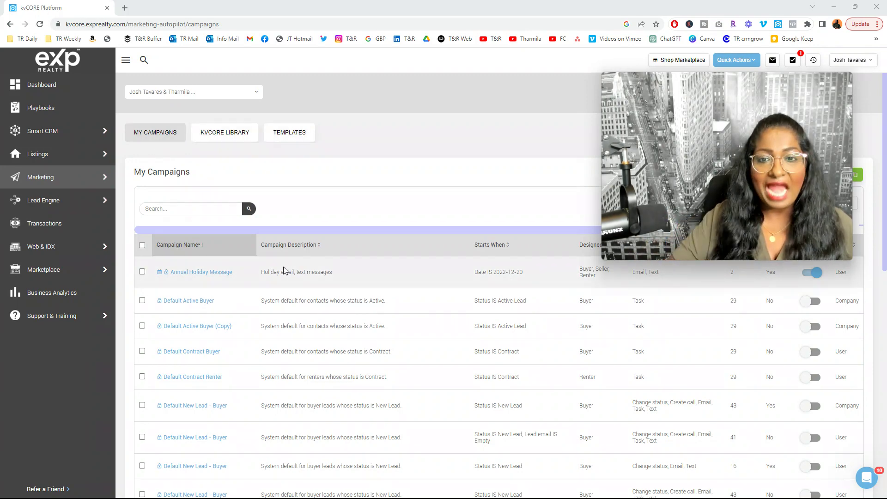
{"action": "scroll", "coordinate": [286, 267], "scroll_direction": "down", "scroll_amount": 3}
{"action": "scroll", "coordinate": [284, 269], "scroll_direction": "up", "scroll_amount": 3}
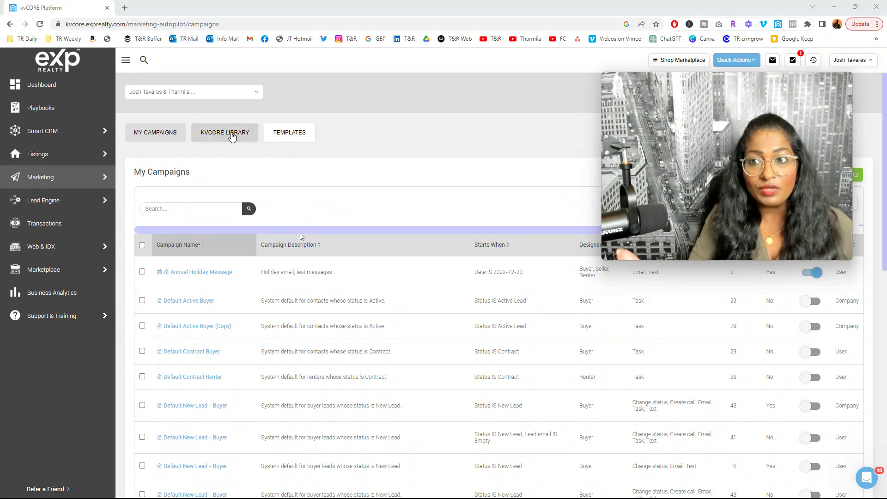
Look over the Templates tab, then switch to the kvCORE Library of ready-made campaigns
{"action": "left_click", "coordinate": [293, 138]}
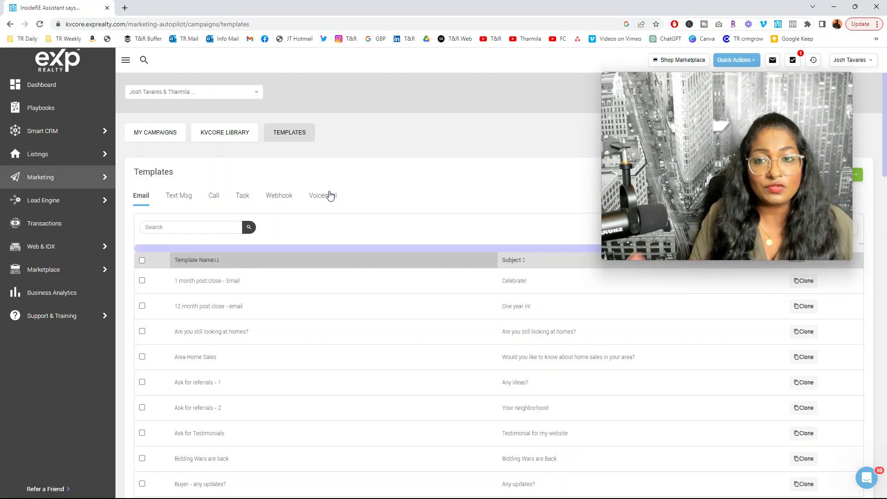
{"action": "left_click", "coordinate": [168, 138]}
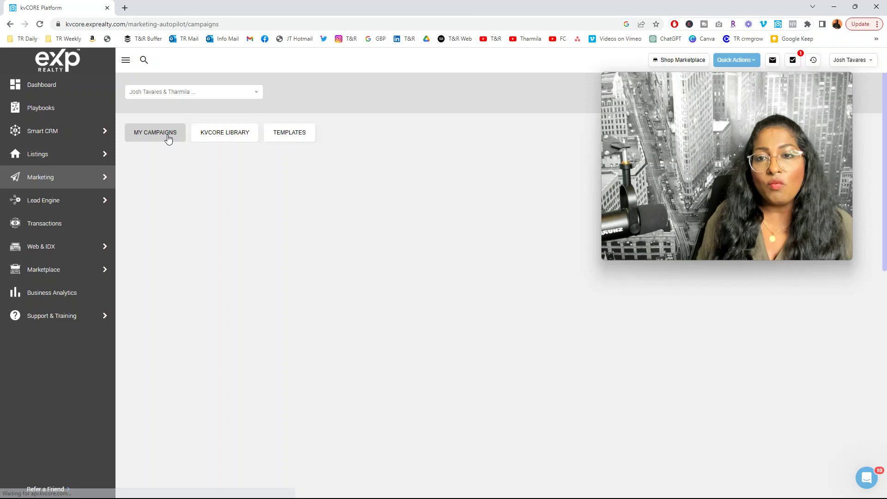
{"action": "left_click", "coordinate": [225, 136]}
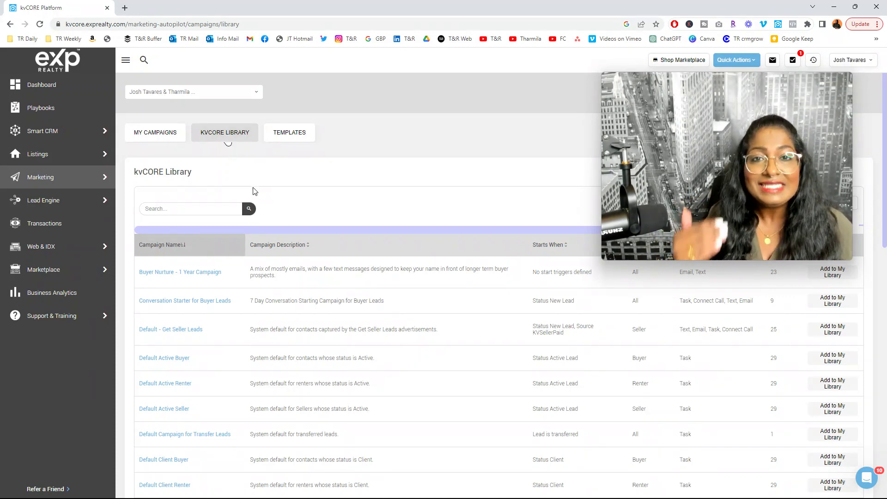
Review the kvCORE Library table, including Buyer Nurture - 1 Year Campaign with 23 touches
{"action": "scroll", "coordinate": [253, 191], "scroll_direction": "down", "scroll_amount": 2}
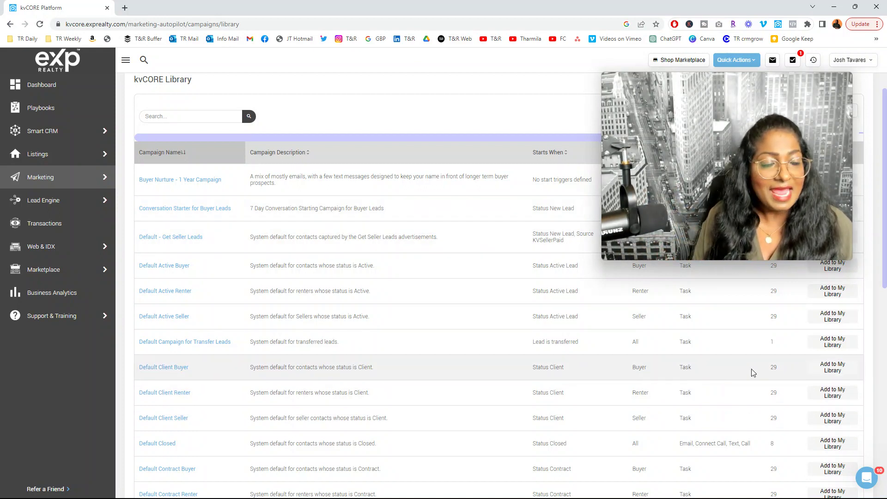
{"action": "scroll", "coordinate": [750, 370], "scroll_direction": "up", "scroll_amount": 3}
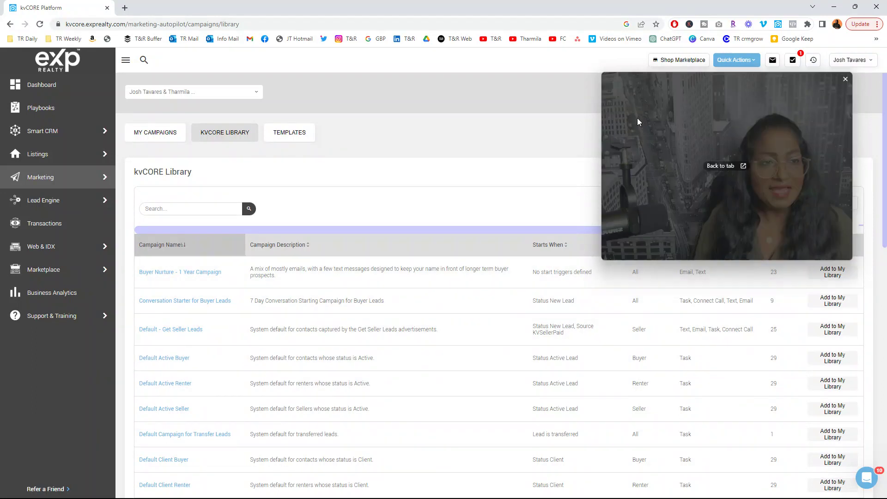
{"action": "mouse_move", "coordinate": [602, 72]}
{"action": "left_mouse_down"}
{"action": "mouse_move", "coordinate": [669, 123]}
{"action": "mouse_move", "coordinate": [701, 76]}
{"action": "mouse_move", "coordinate": [683, 88]}
{"action": "left_mouse_up"}
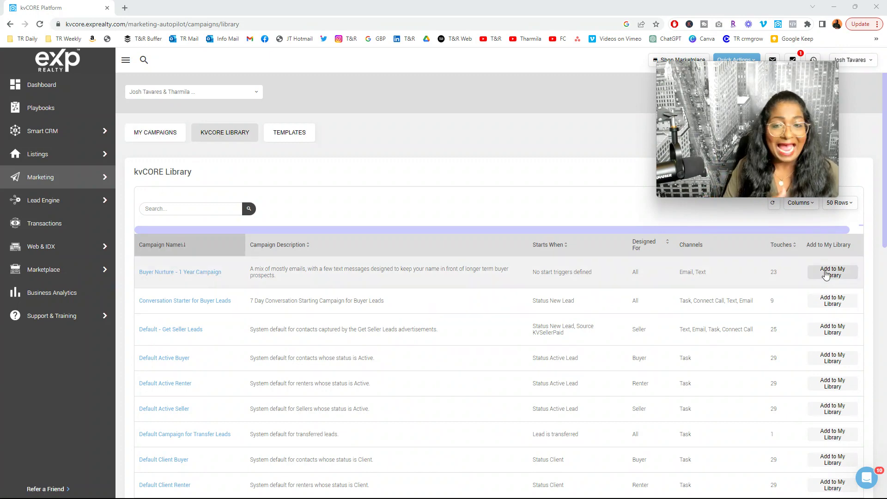
{"action": "left_click", "coordinate": [156, 134]}
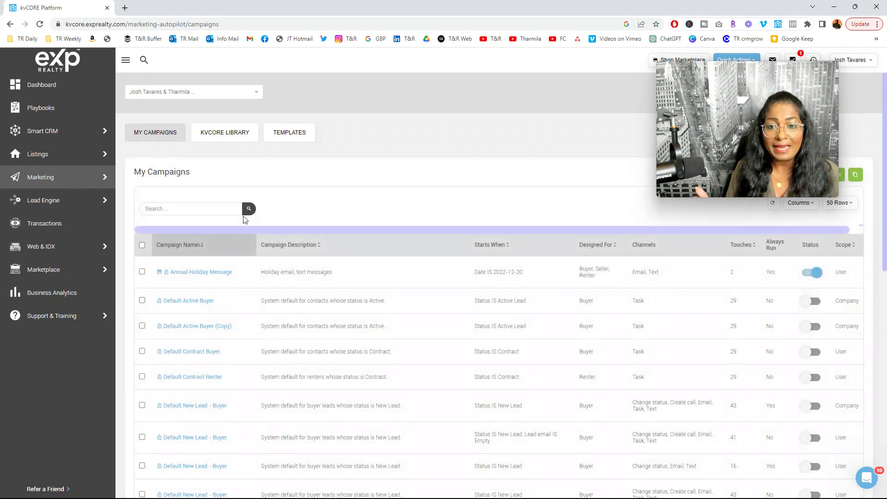
{"action": "scroll", "coordinate": [265, 415], "scroll_direction": "down", "scroll_amount": 1}
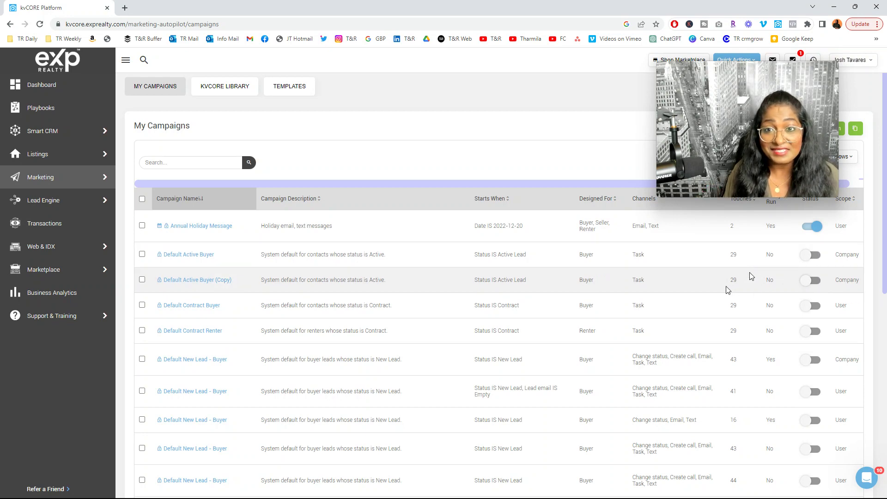
{"action": "scroll", "coordinate": [805, 279], "scroll_direction": "up", "scroll_amount": 1}
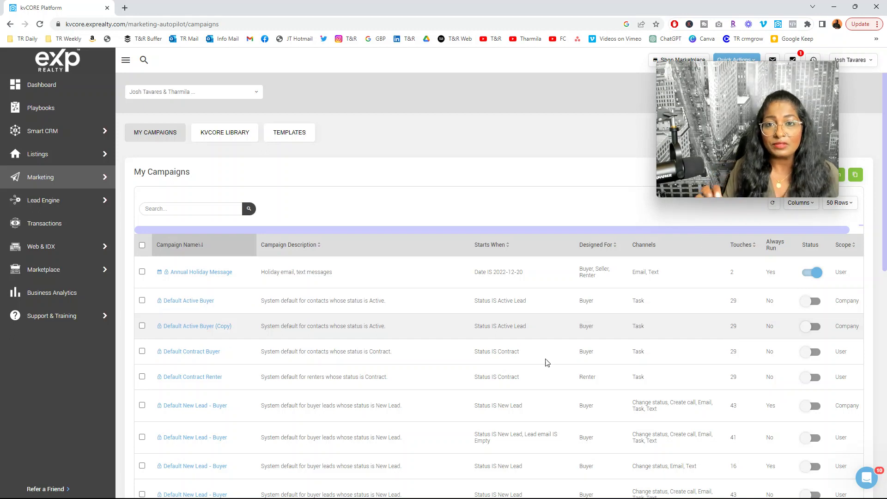
{"action": "scroll", "coordinate": [454, 370], "scroll_direction": "down", "scroll_amount": 1}
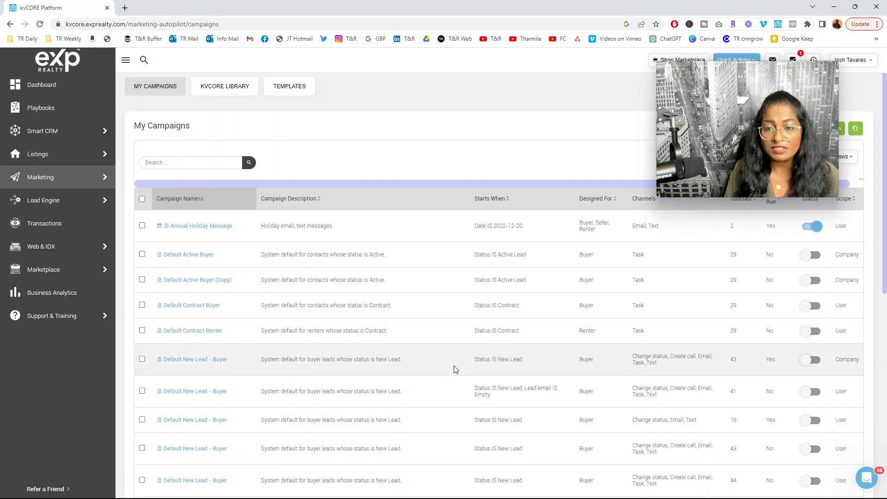
{"action": "scroll", "coordinate": [454, 369], "scroll_direction": "up", "scroll_amount": 1}
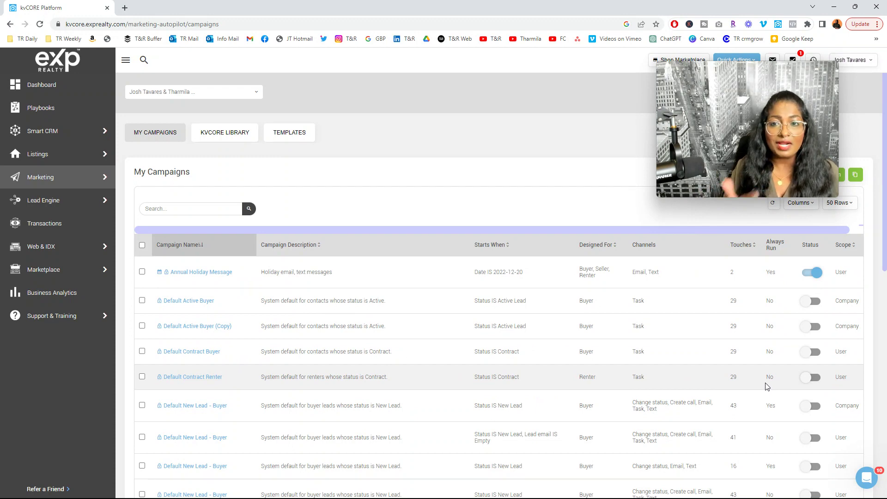
{"action": "scroll", "coordinate": [765, 386], "scroll_direction": "down", "scroll_amount": 2}
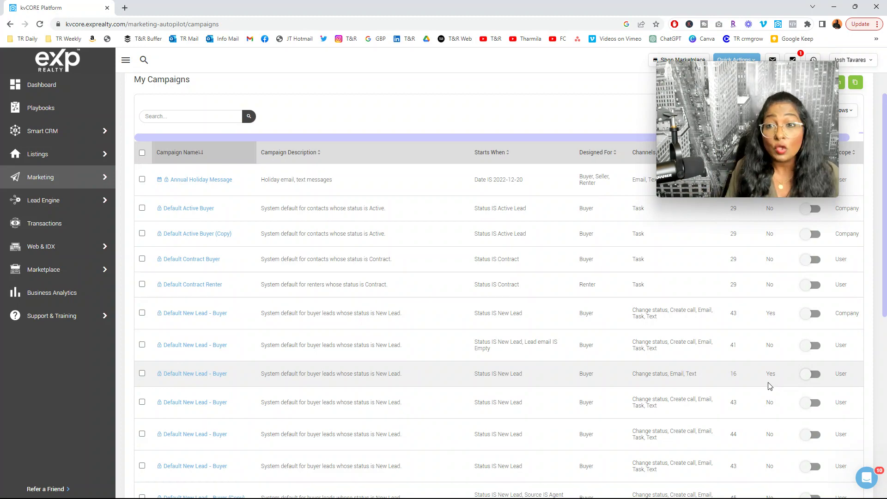
{"action": "scroll", "coordinate": [769, 384], "scroll_direction": "up", "scroll_amount": 2}
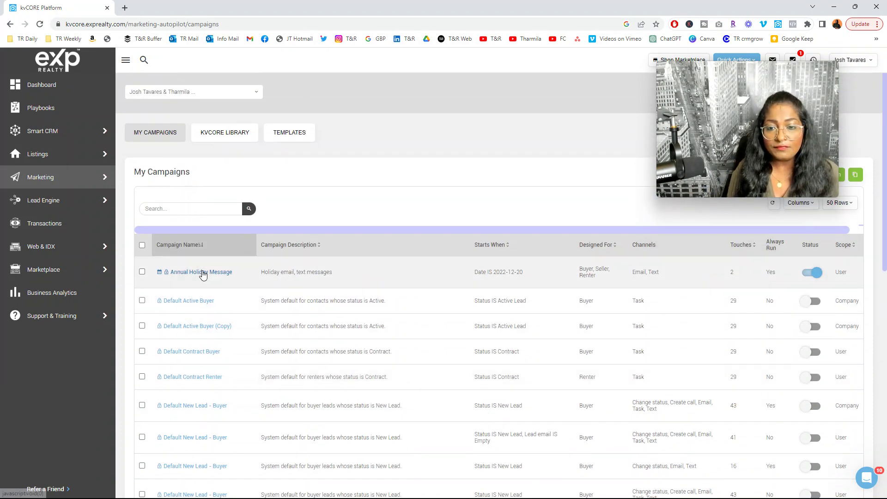
{"action": "left_click", "coordinate": [202, 273]}
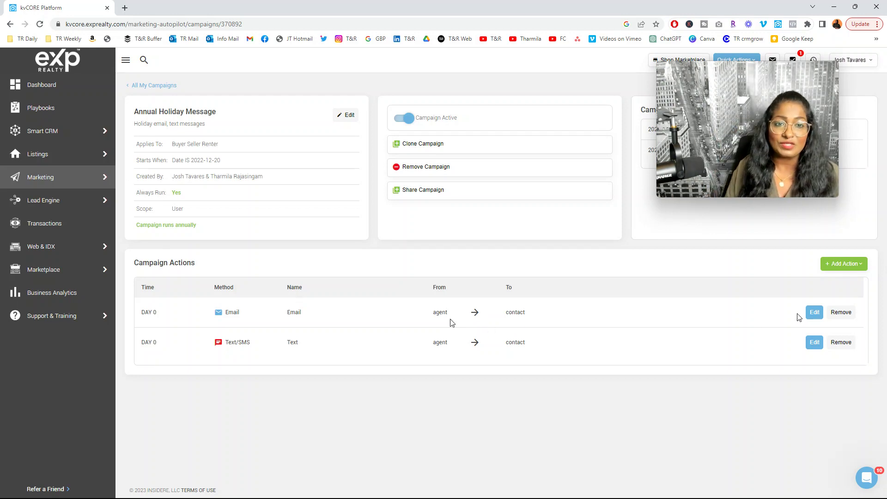
{"action": "left_click_drag", "start_coordinate": [761, 77], "coordinate": [776, 187]}
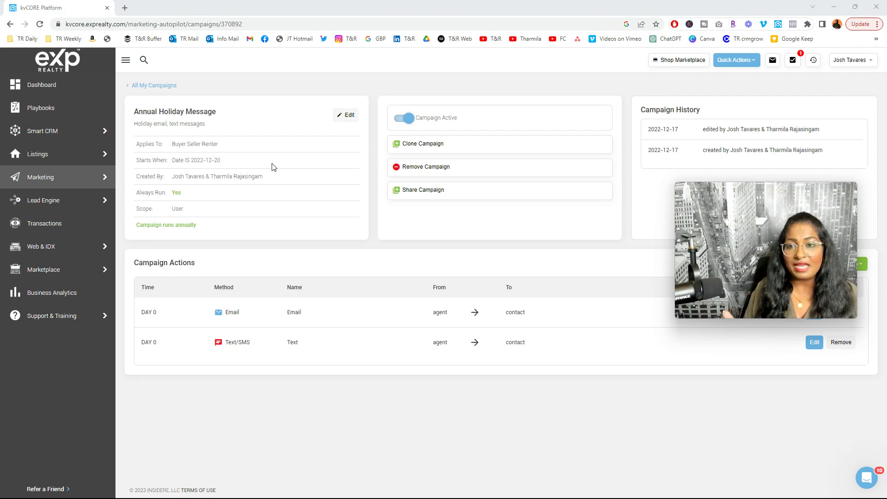
{"action": "left_click", "coordinate": [150, 86]}
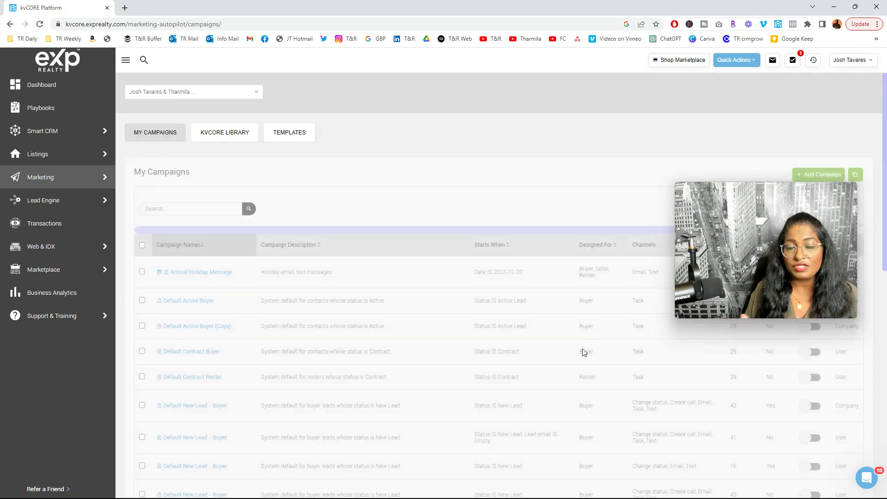
{"action": "scroll", "coordinate": [575, 346], "scroll_direction": "down", "scroll_amount": 2}
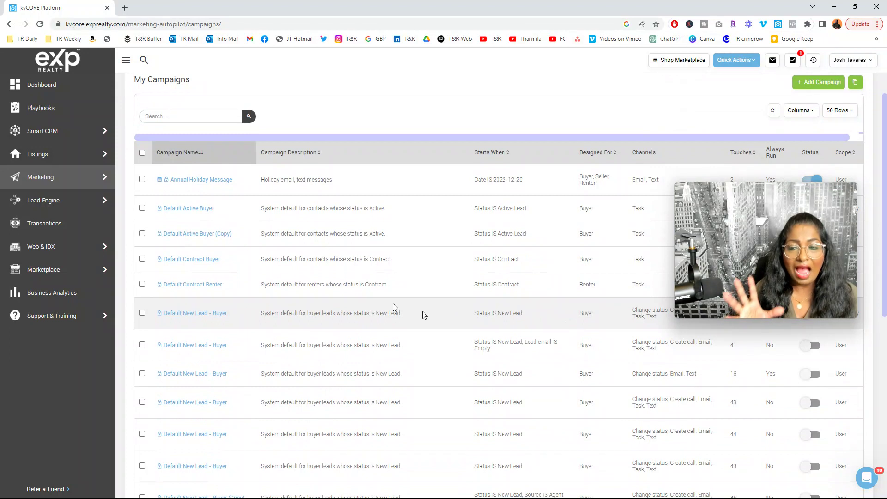
{"action": "scroll", "coordinate": [393, 304], "scroll_direction": "down", "scroll_amount": 1}
{"action": "scroll", "coordinate": [394, 304], "scroll_direction": "down", "scroll_amount": 1}
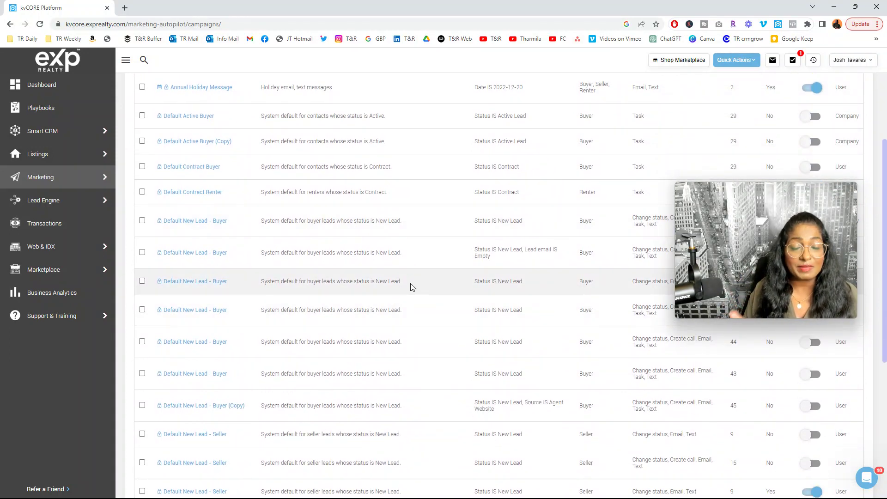
{"action": "scroll", "coordinate": [499, 252], "scroll_direction": "up", "scroll_amount": 1}
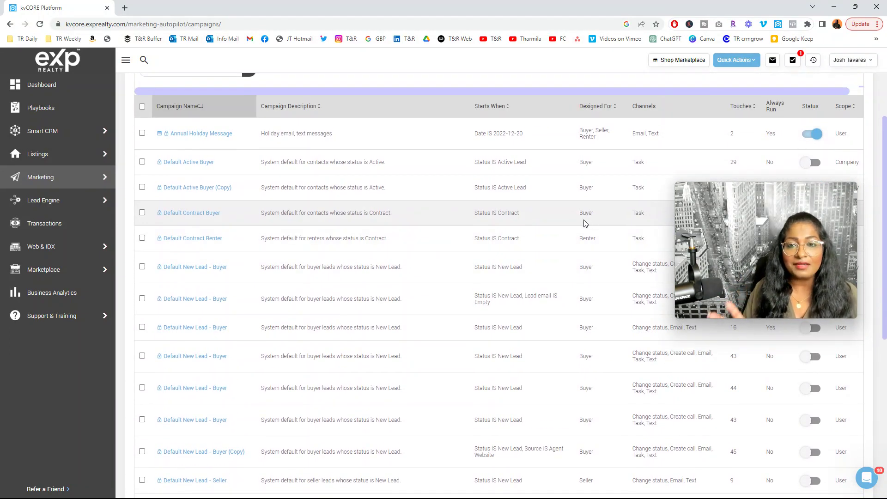
{"action": "left_click", "coordinate": [813, 163]}
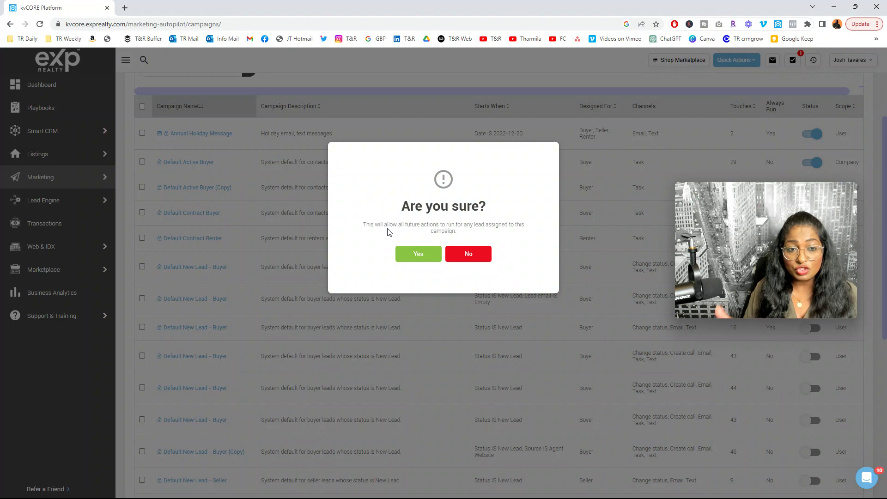
{"action": "left_click", "coordinate": [467, 254]}
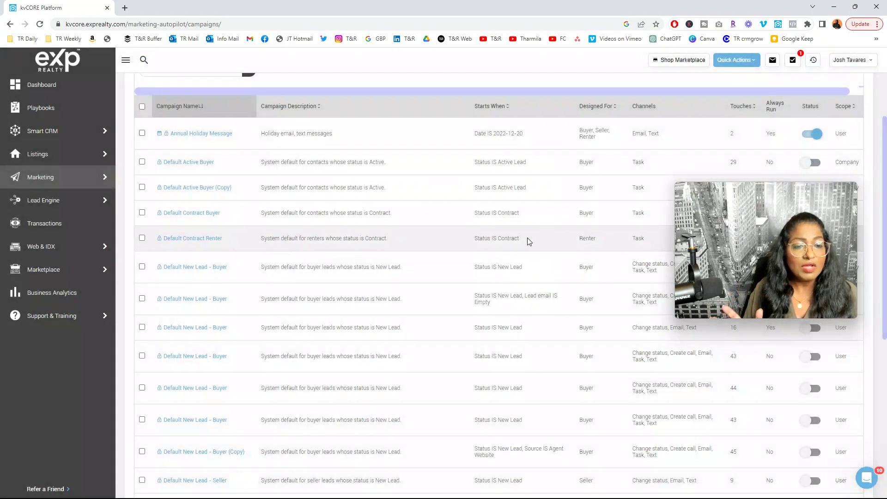
{"action": "scroll", "coordinate": [548, 315], "scroll_direction": "down", "scroll_amount": 1}
{"action": "scroll", "coordinate": [549, 316], "scroll_direction": "down", "scroll_amount": 3}
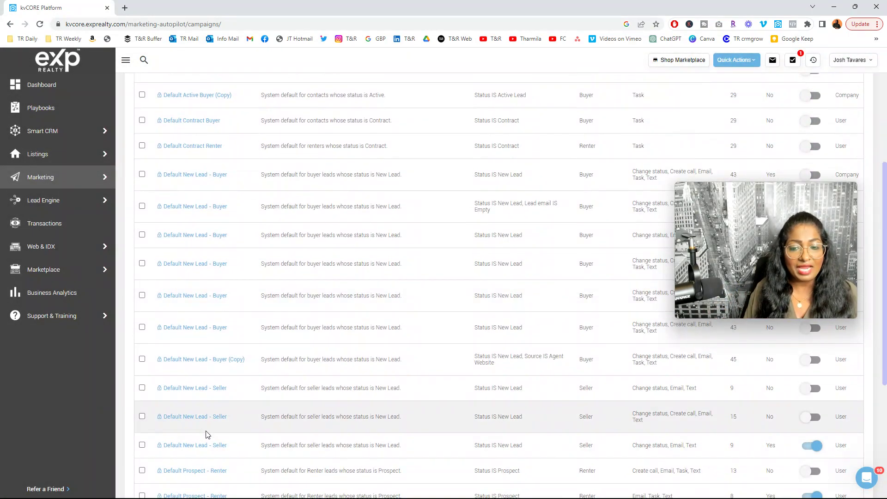
{"action": "scroll", "coordinate": [633, 444], "scroll_direction": "down", "scroll_amount": 2}
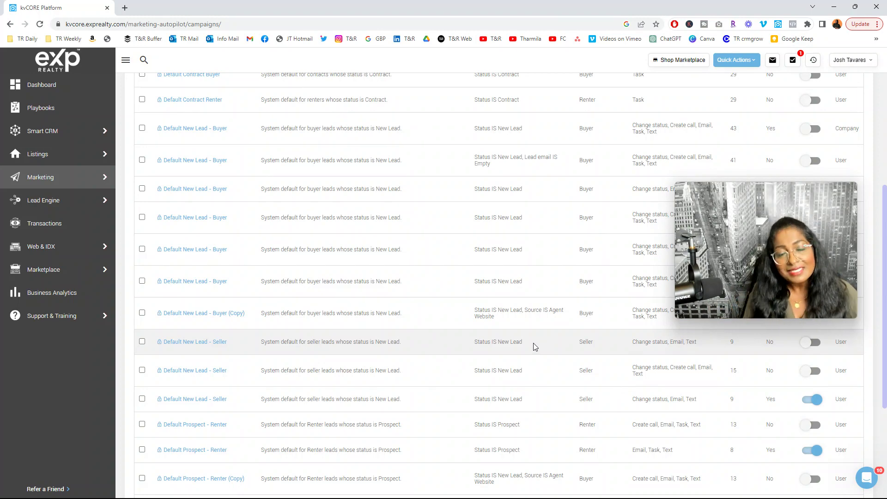
{"action": "scroll", "coordinate": [527, 346], "scroll_direction": "up", "scroll_amount": 2}
{"action": "scroll", "coordinate": [523, 351], "scroll_direction": "up", "scroll_amount": 3}
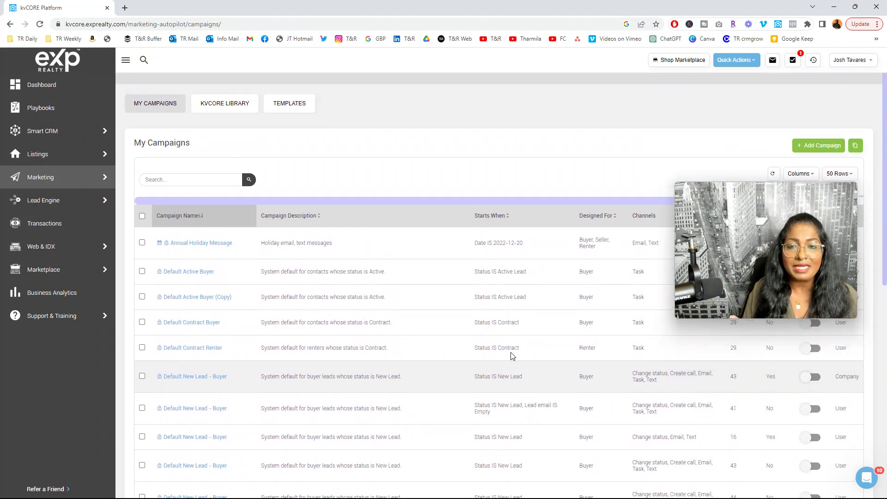
{"action": "scroll", "coordinate": [512, 355], "scroll_direction": "up", "scroll_amount": 1}
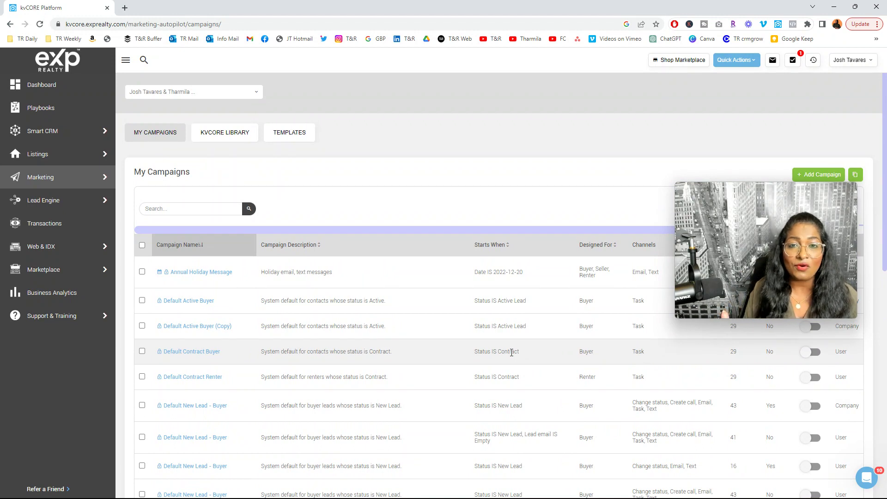